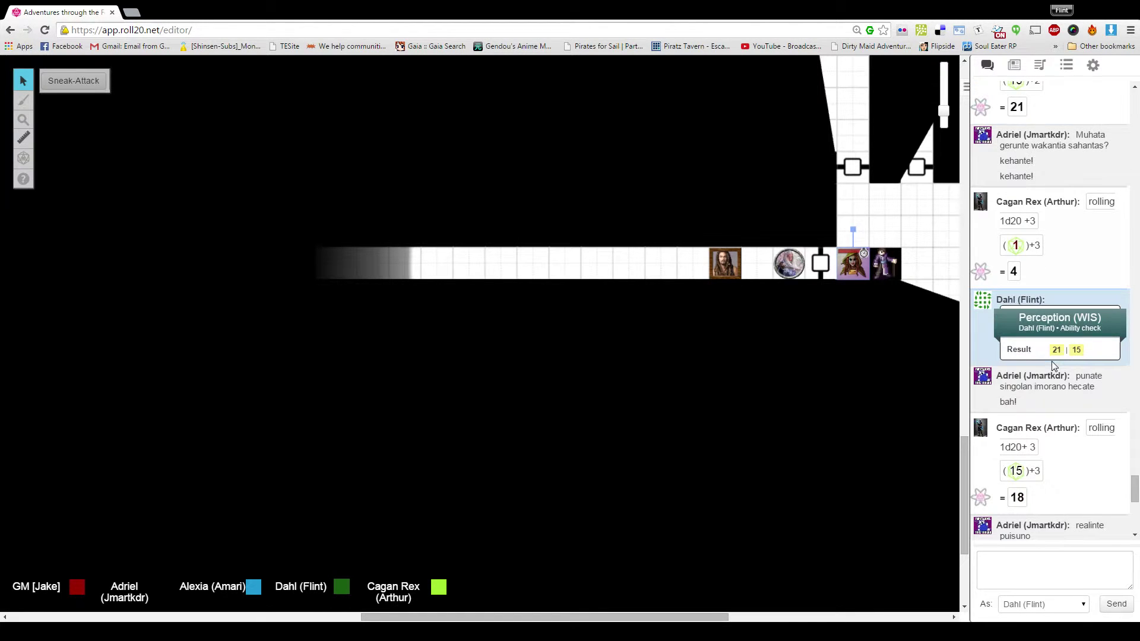
scroll(1053, 361, "up", 3)
scroll(1054, 359, "up", 5)
scroll(1054, 360, "up", 2)
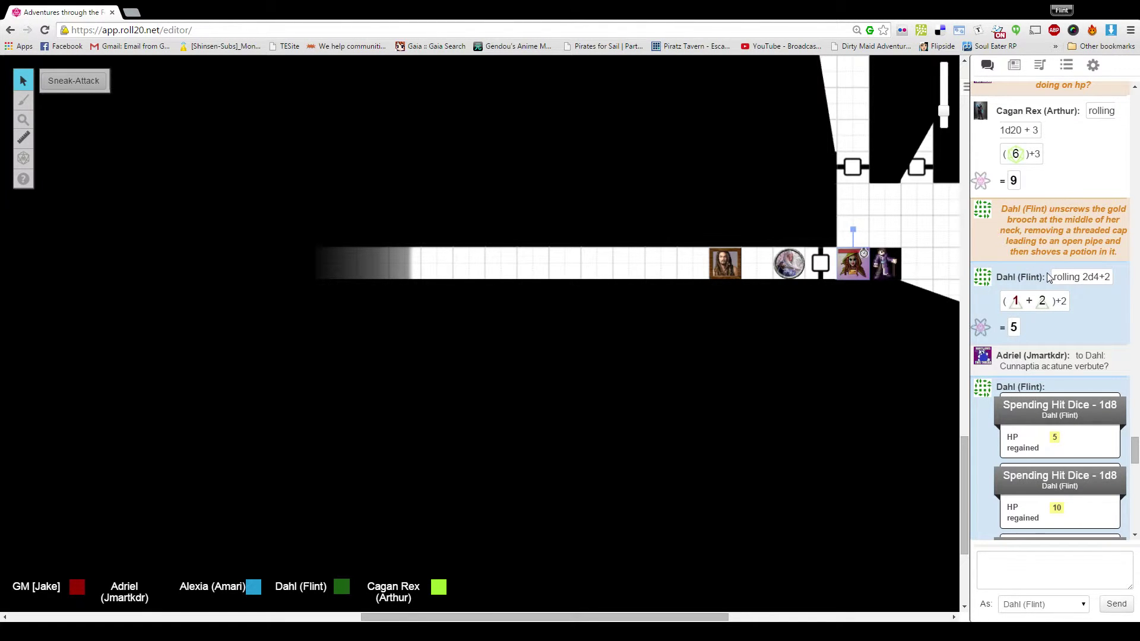
scroll(1049, 277, "down", 5)
scroll(1052, 286, "down", 5)
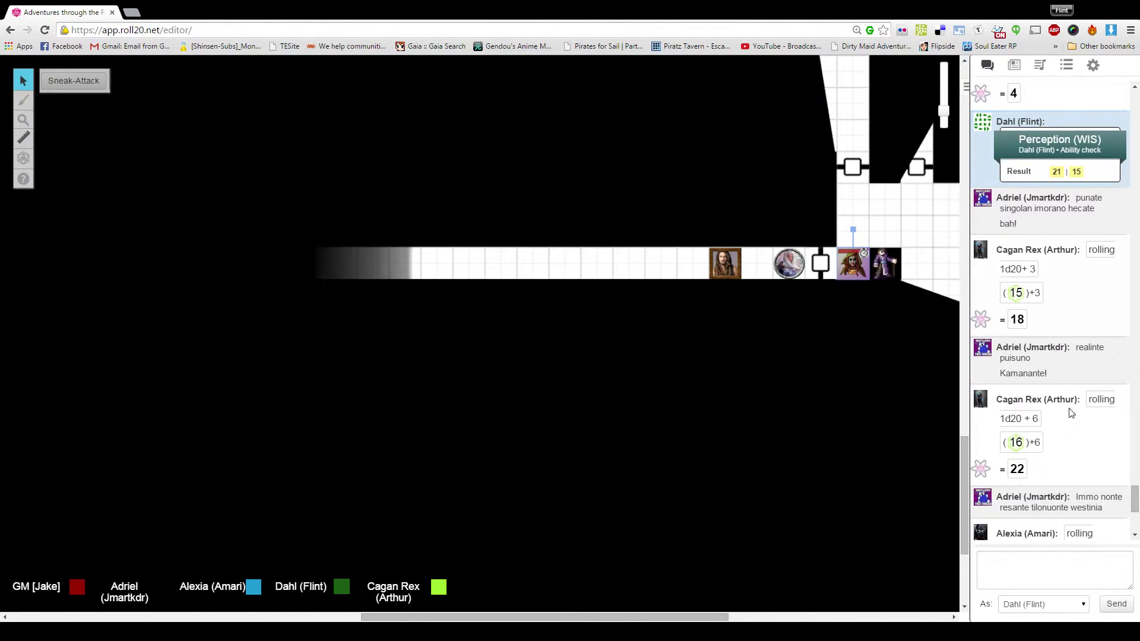
scroll(1070, 413, "down", 3)
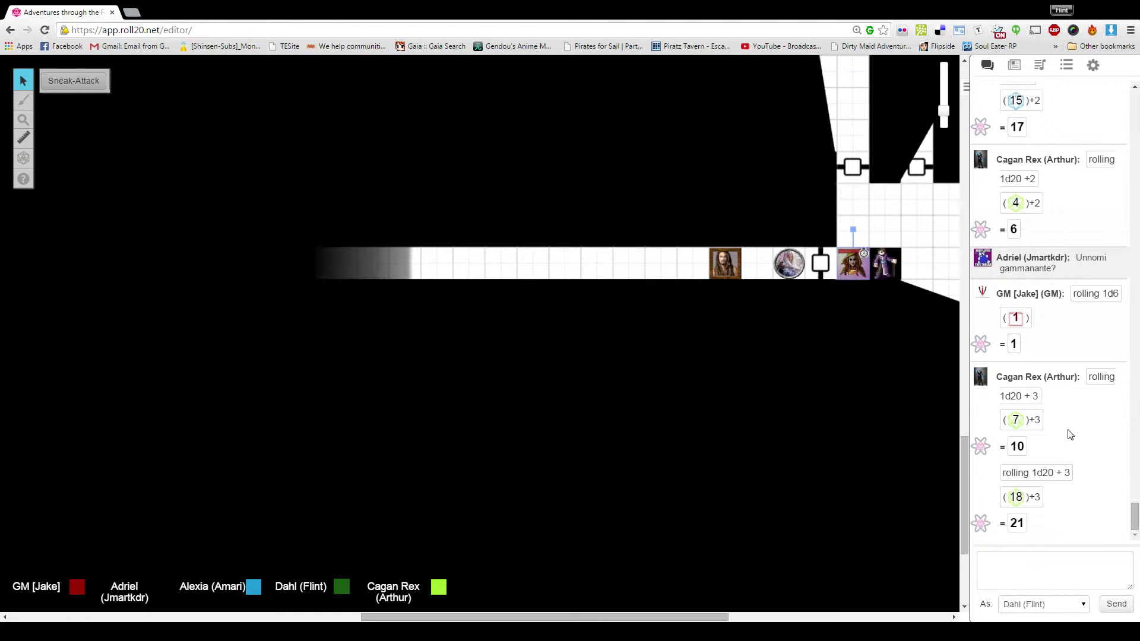
Send the emote '/me Dahl claps lightly.' to the chat
left_click(1028, 569)
type("me Dahl claps lightly.")
key("Return")
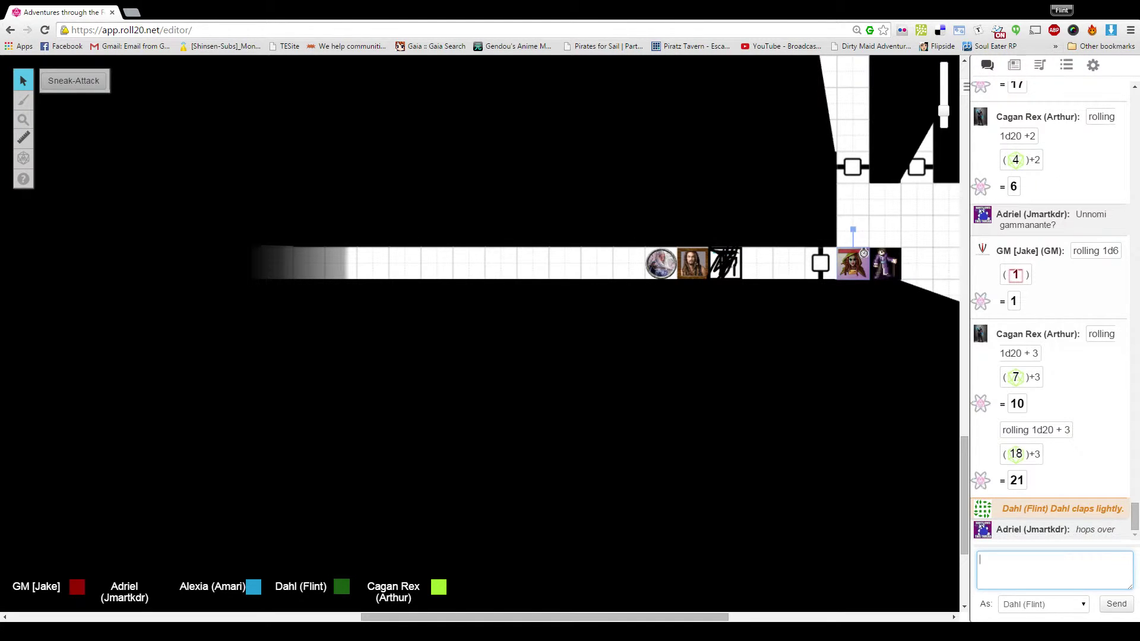
key("Escape")
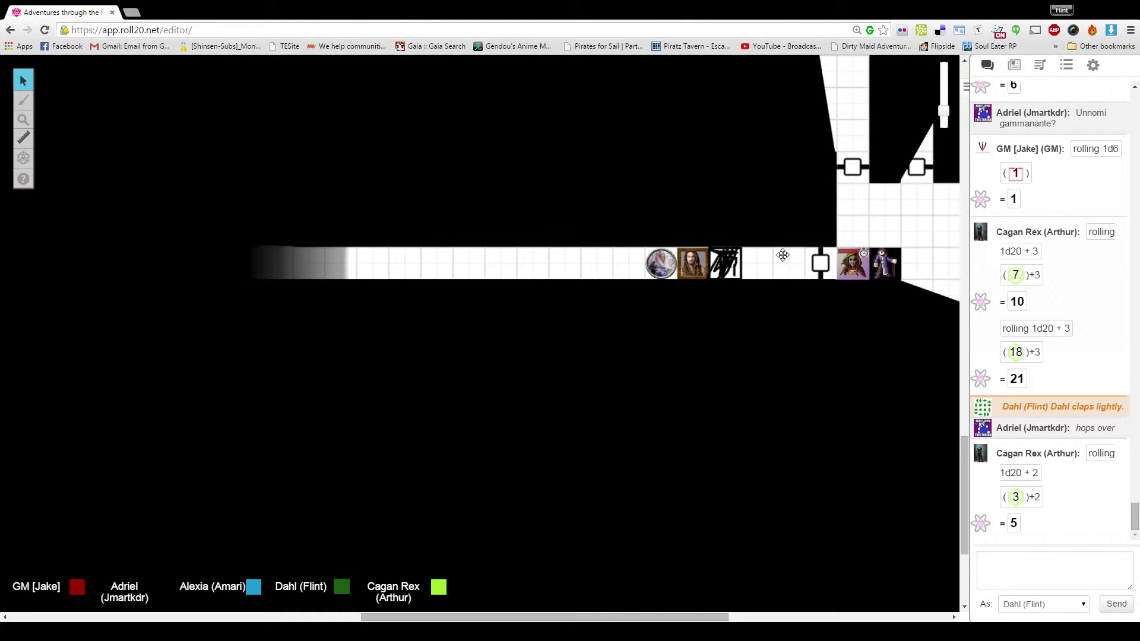
Drag Dahl's red-haired token west down the corridor, settling it just west of the door marker
left_click_drag(852, 261, 741, 243)
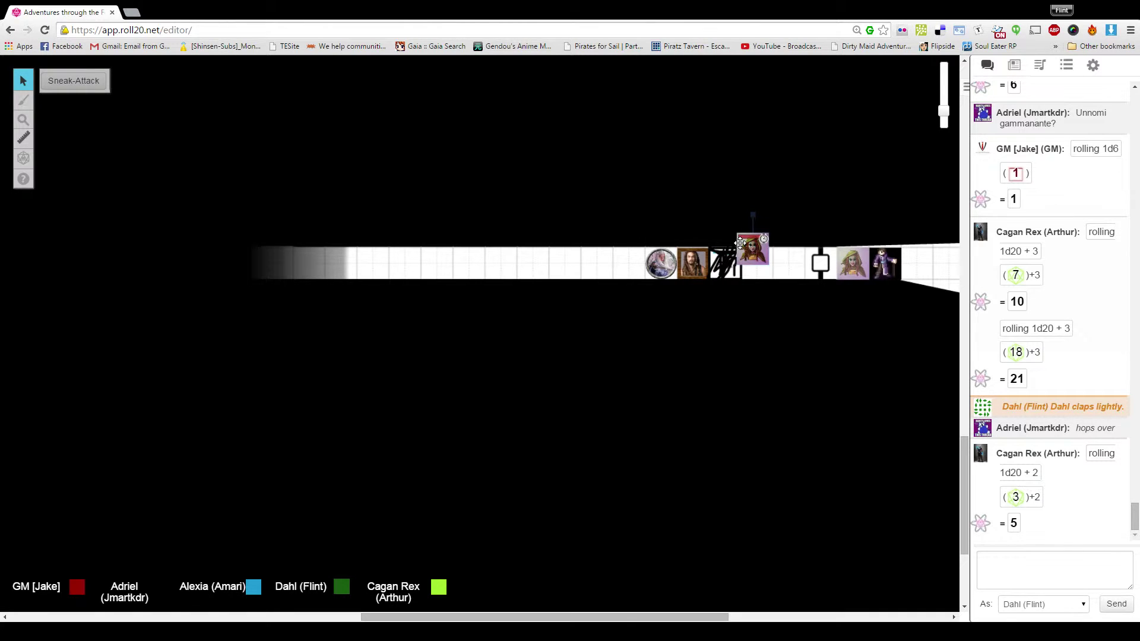
left_click_drag(741, 241, 761, 245)
left_click_drag(760, 245, 788, 263)
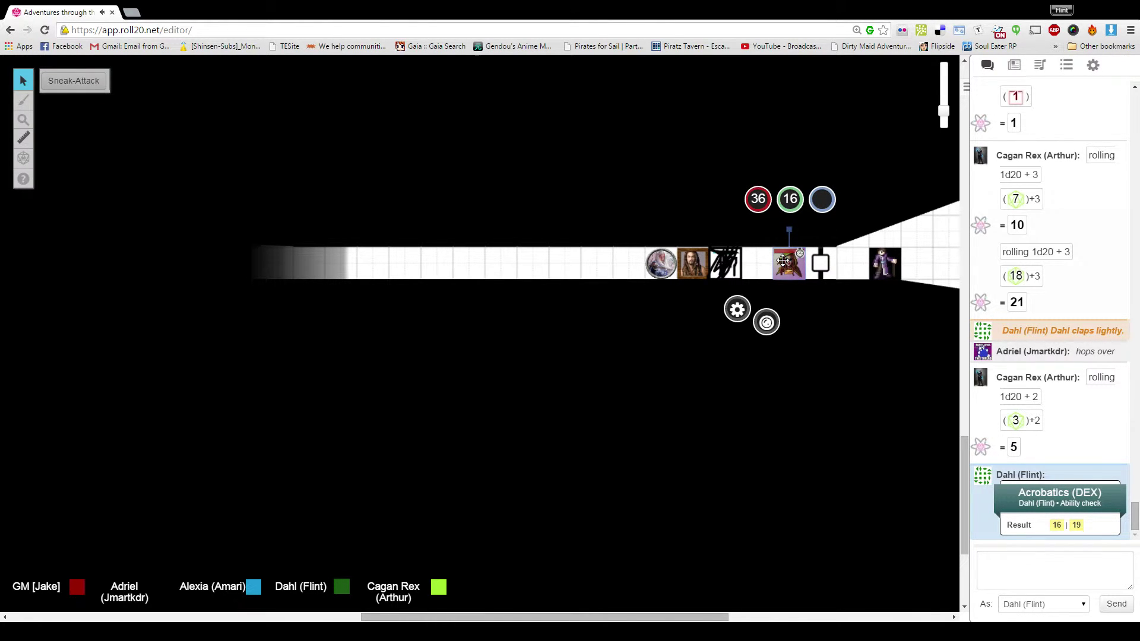
key("Left")
key("Left")
key("Left")
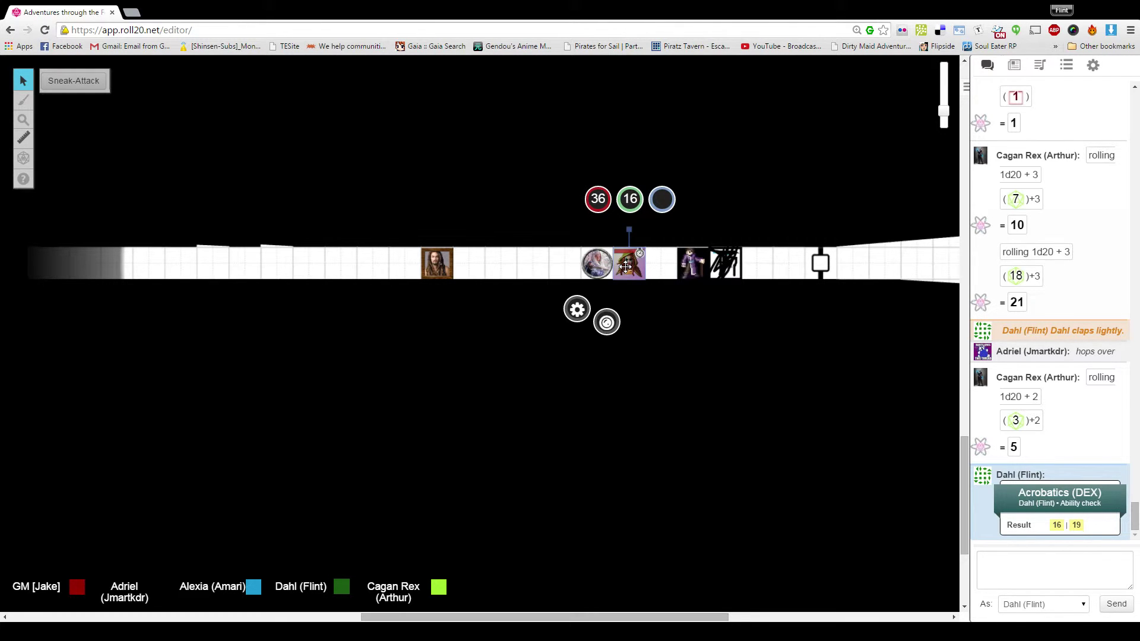
left_click_drag(627, 266, 559, 263)
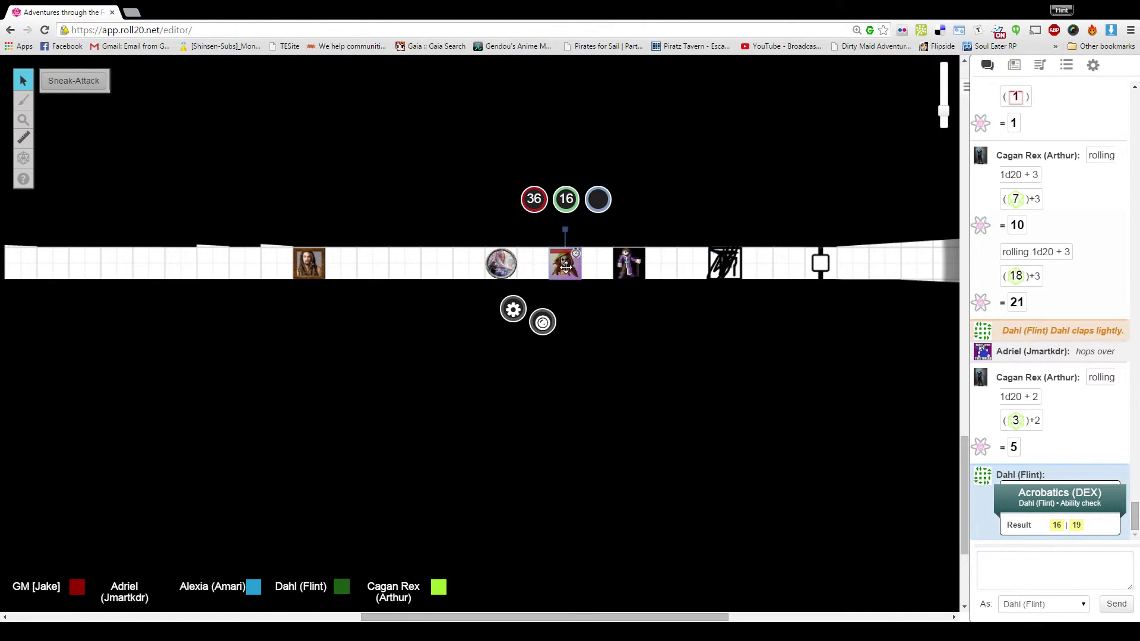
left_click(1033, 583)
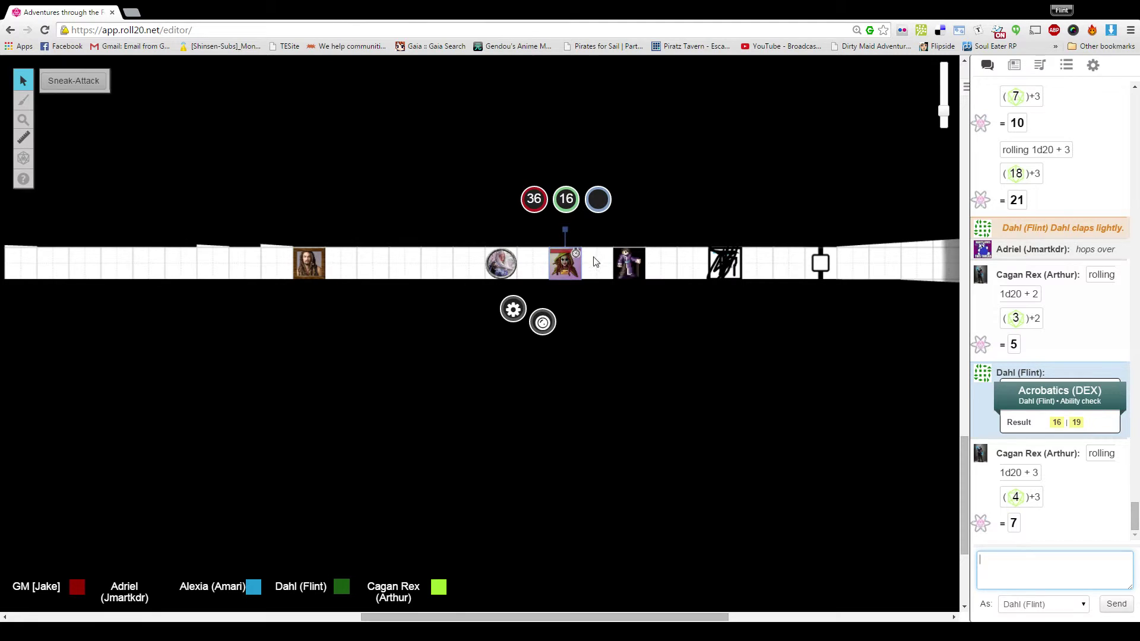
left_click_drag(567, 262, 367, 269)
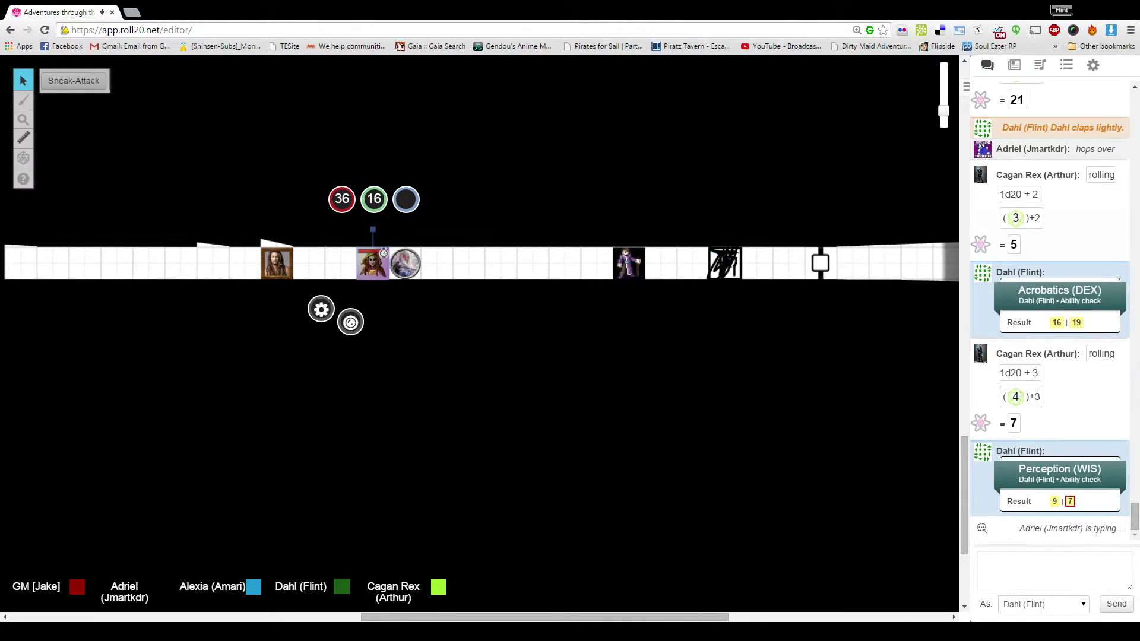
left_click(1037, 553)
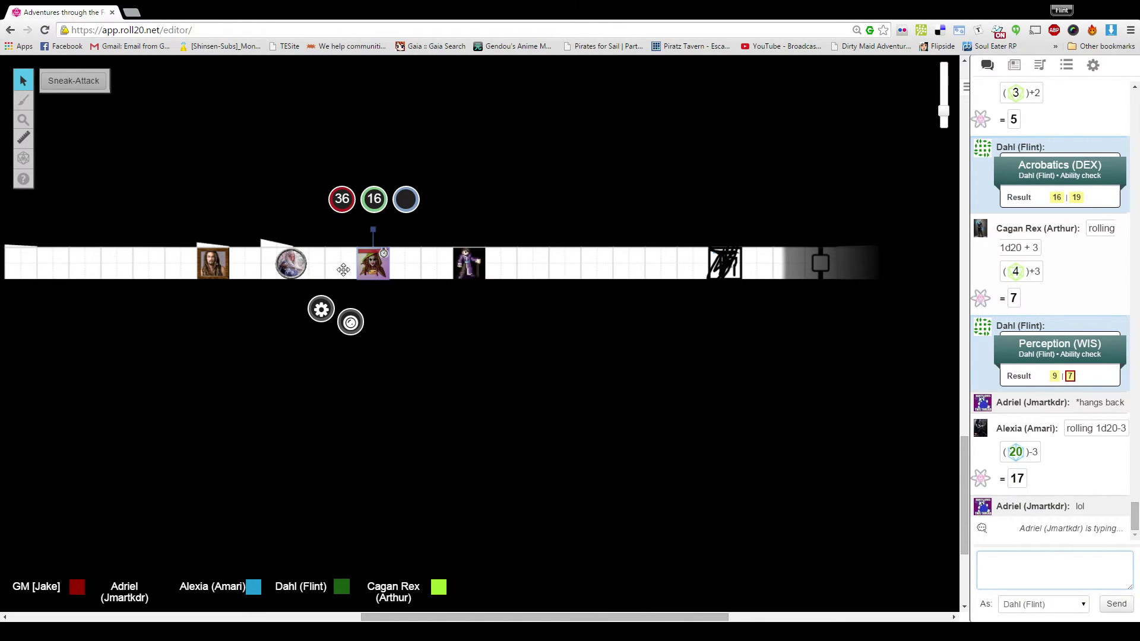
Move the purple-bordered token left to the corridor opening, then up into the north passage
left_click_drag(373, 265, 244, 270)
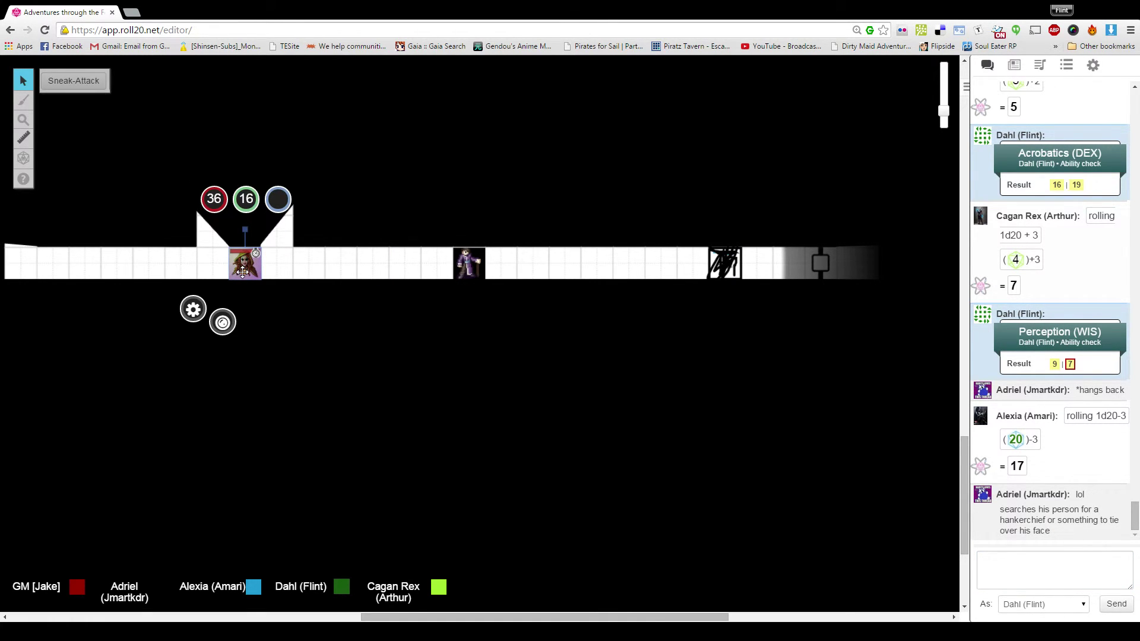
mouse_move(242, 271)
left_mouse_down()
mouse_move(216, 264)
mouse_move(249, 273)
mouse_move(238, 268)
left_mouse_up()
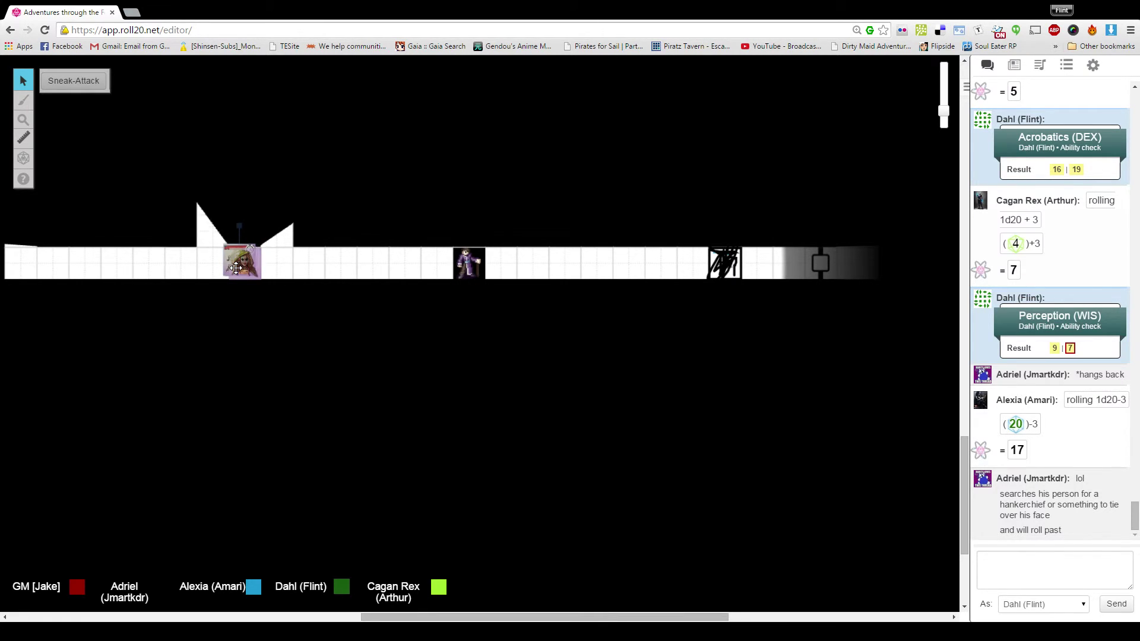
left_click_drag(237, 268, 229, 196)
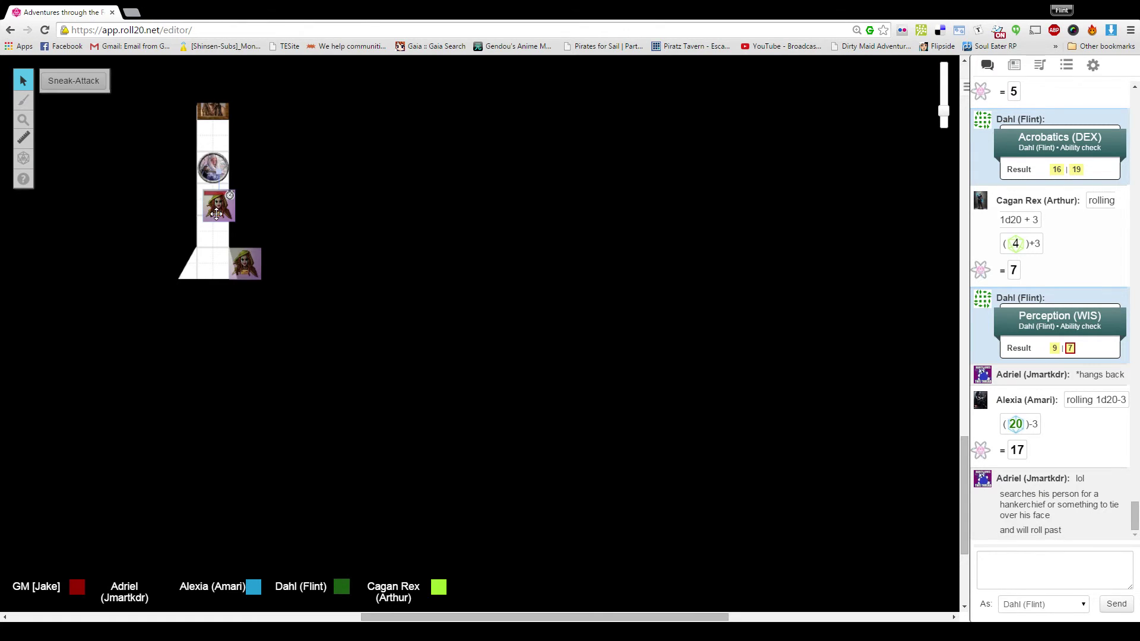
Drag the purple-bordered token back down and settle it in the square below the passage opening
left_click_drag(218, 207, 241, 263)
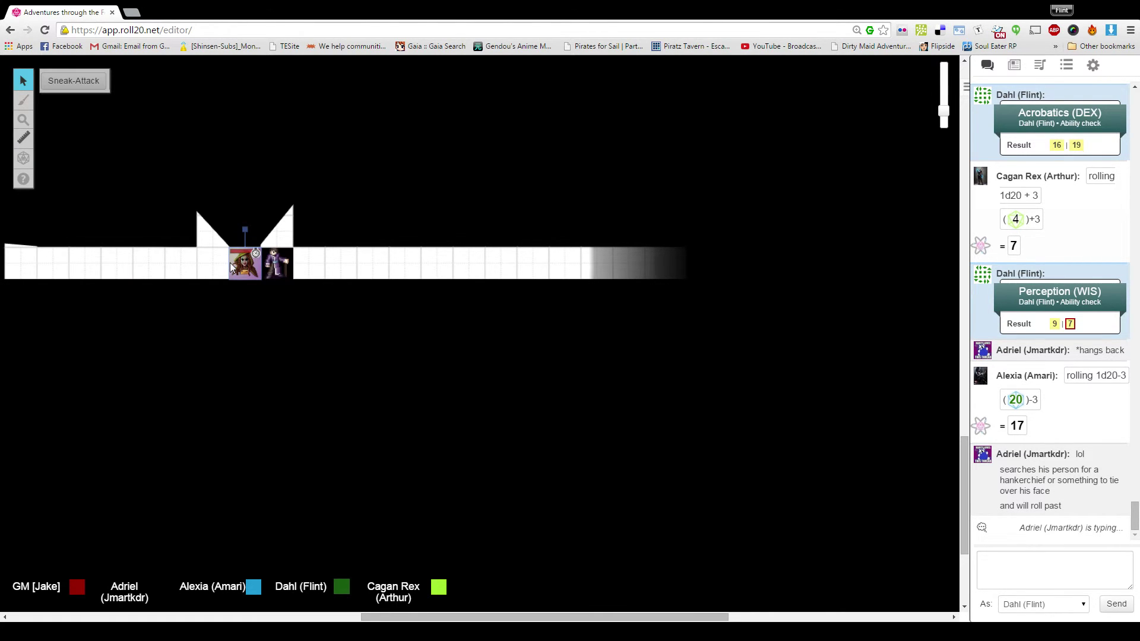
left_click_drag(241, 262, 220, 257)
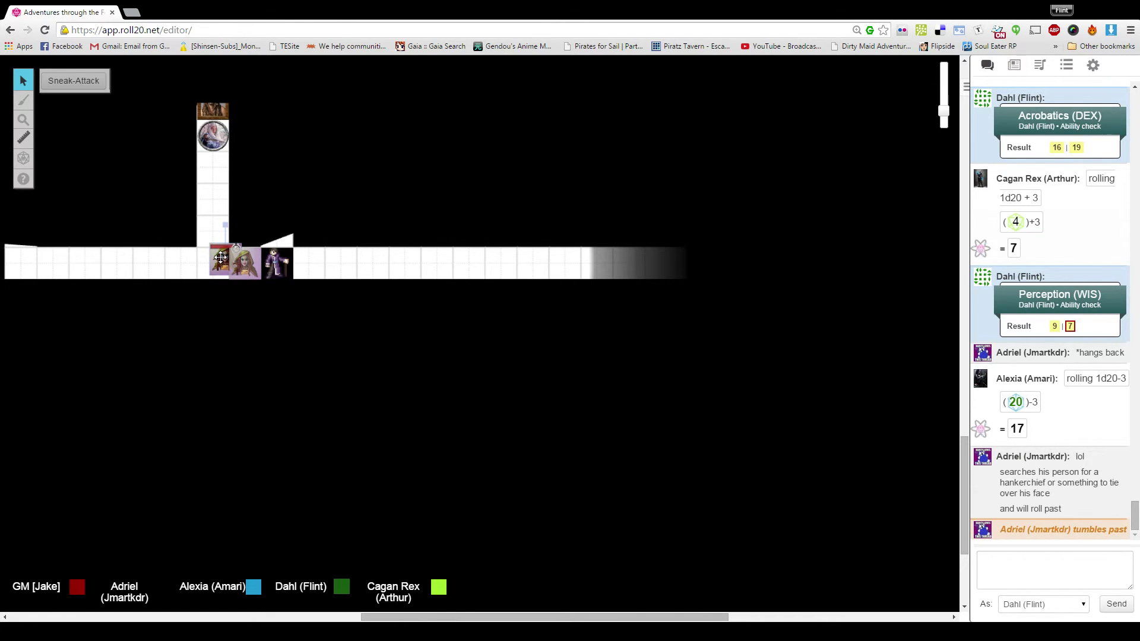
left_click_drag(220, 257, 217, 261)
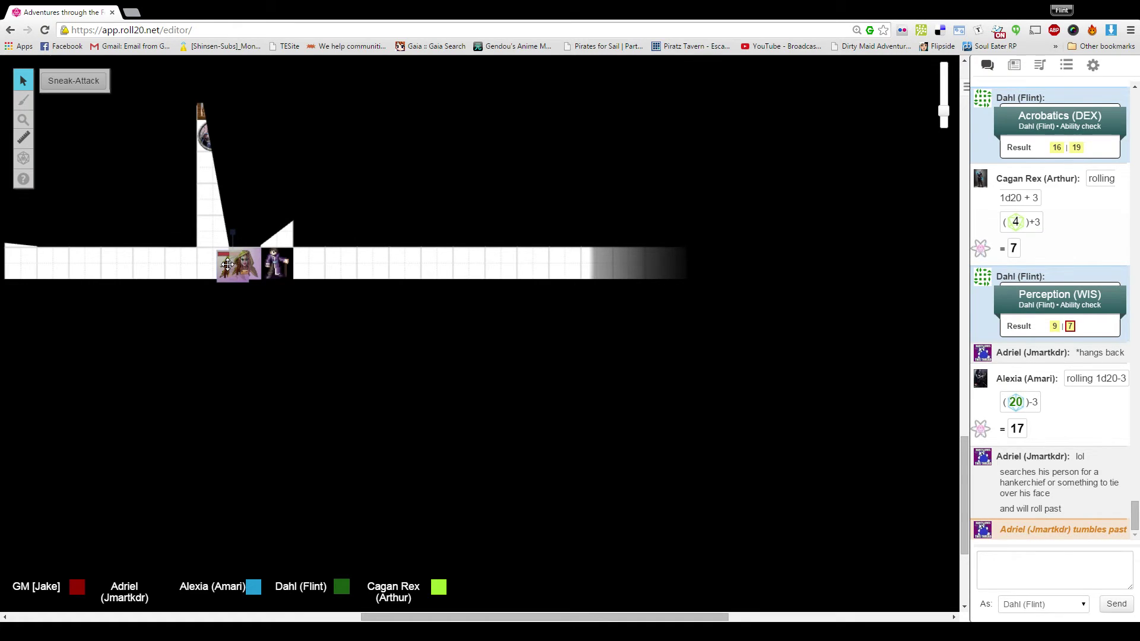
left_click_drag(215, 260, 225, 265)
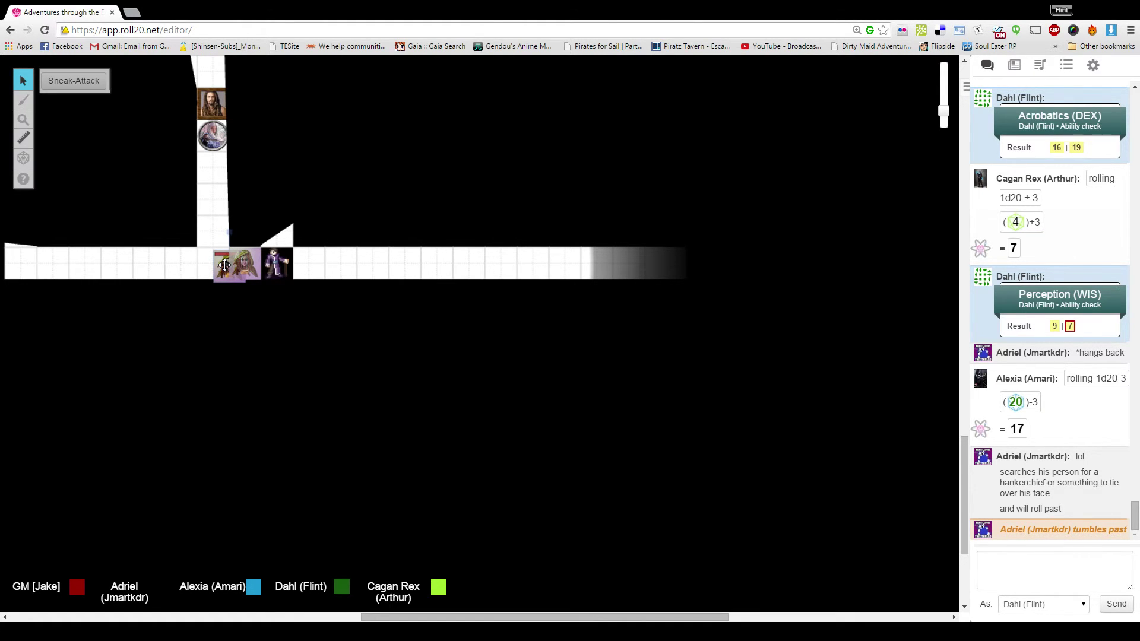
left_click_drag(224, 264, 239, 265)
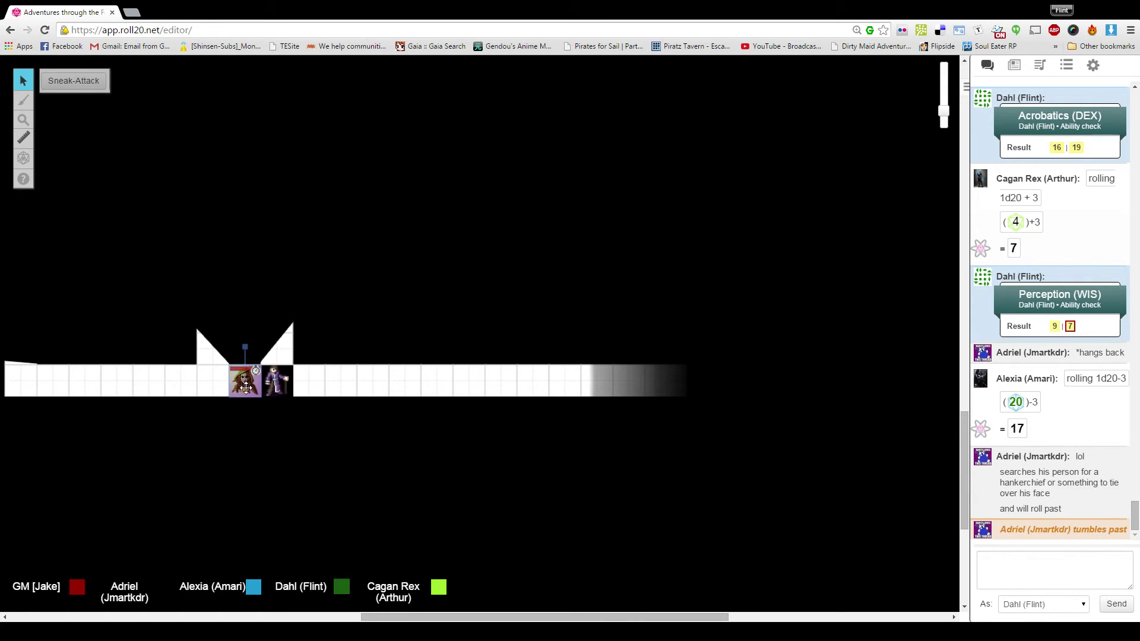
Step the hooded token to the passage opening and back, briefly focusing the chat box
left_click_drag(245, 388, 219, 377)
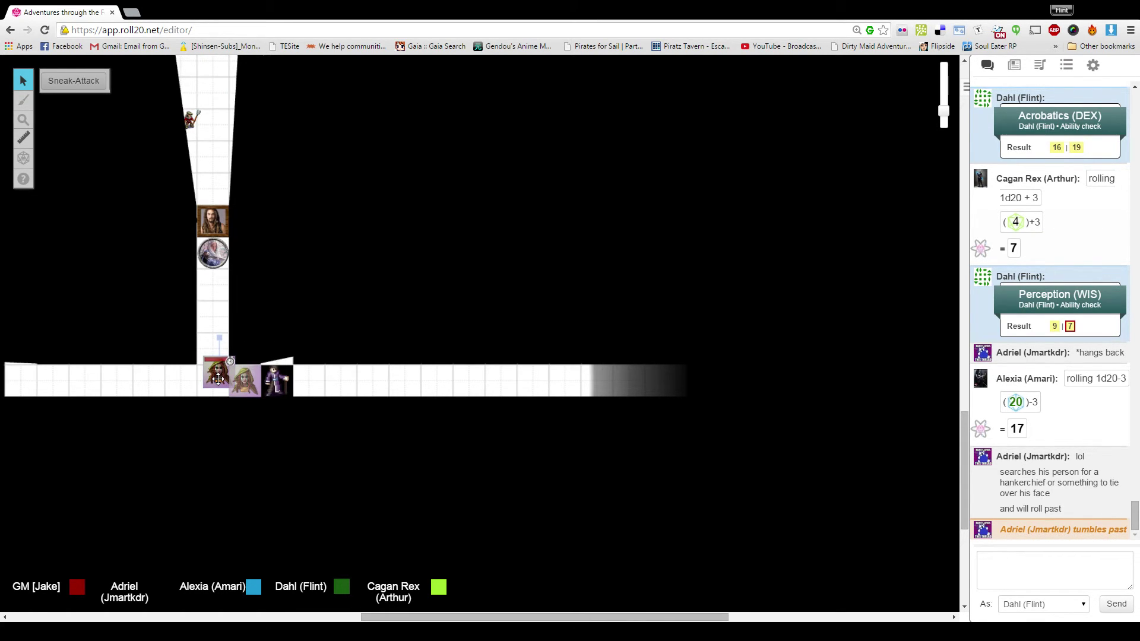
left_click_drag(218, 377, 245, 389)
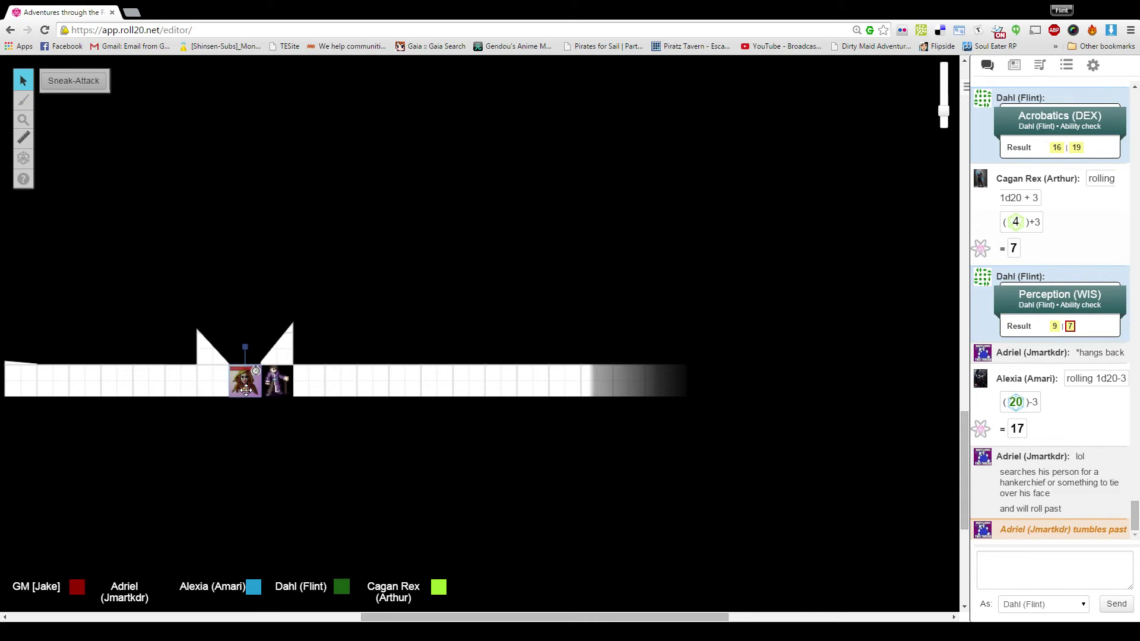
left_click(1041, 574)
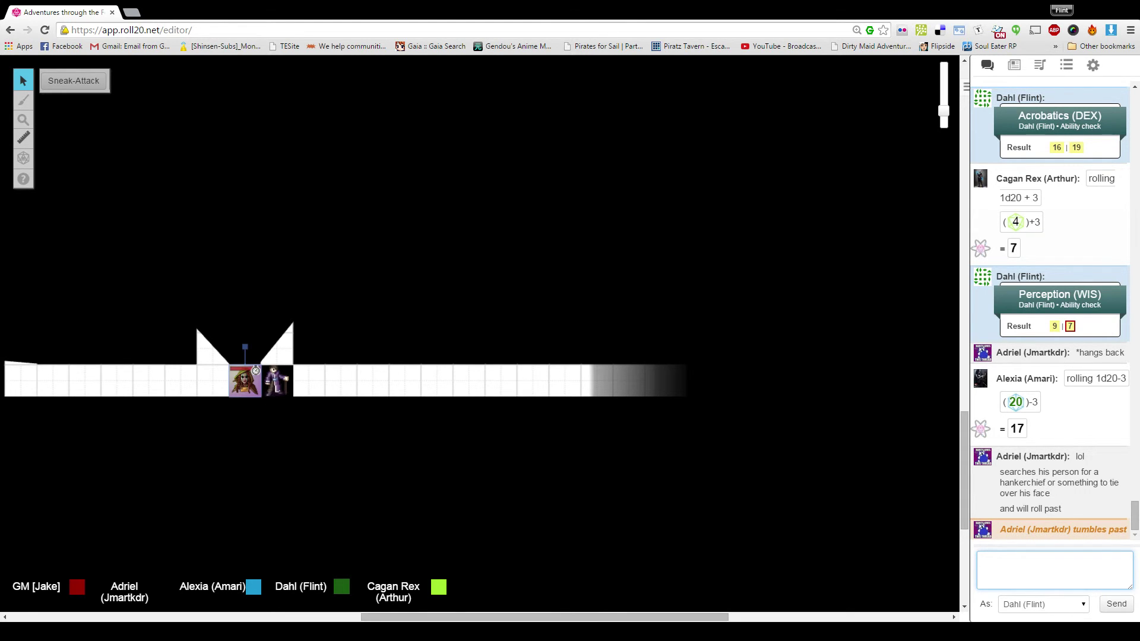
left_click(258, 413)
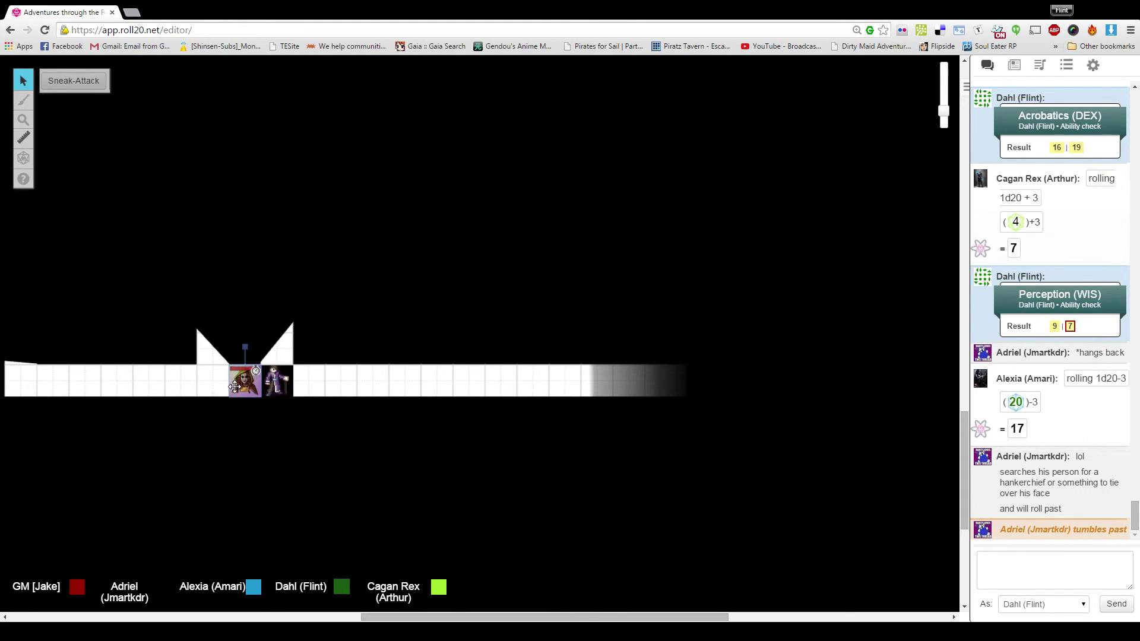
Move the hooded token up the north passage, then back down to the junction
left_click_drag(240, 386, 215, 370)
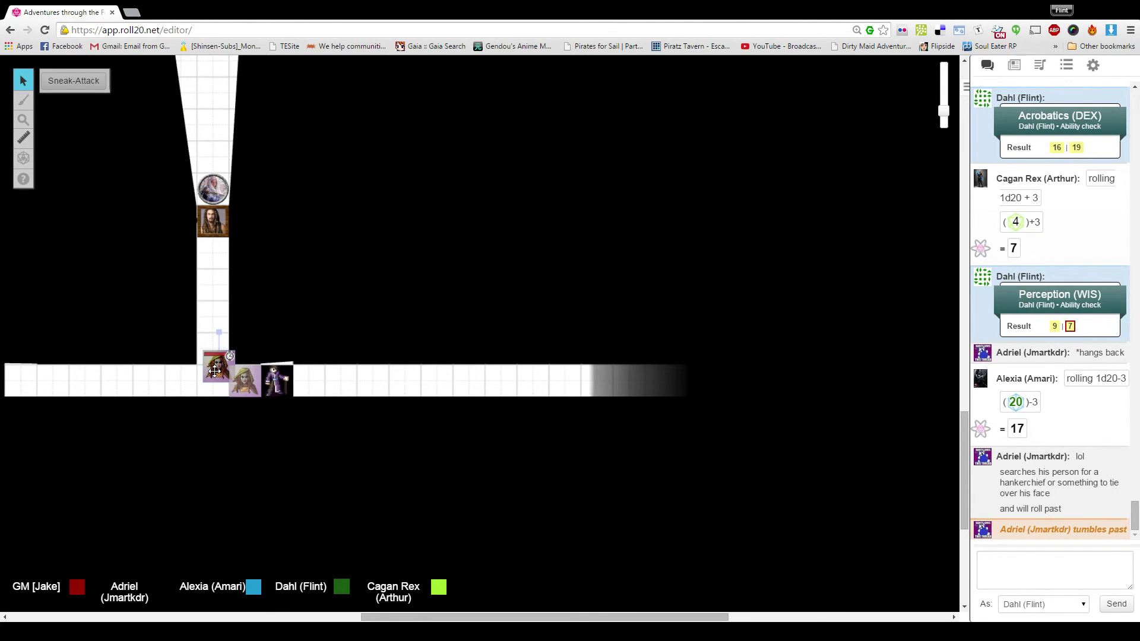
left_click_drag(217, 365, 213, 315)
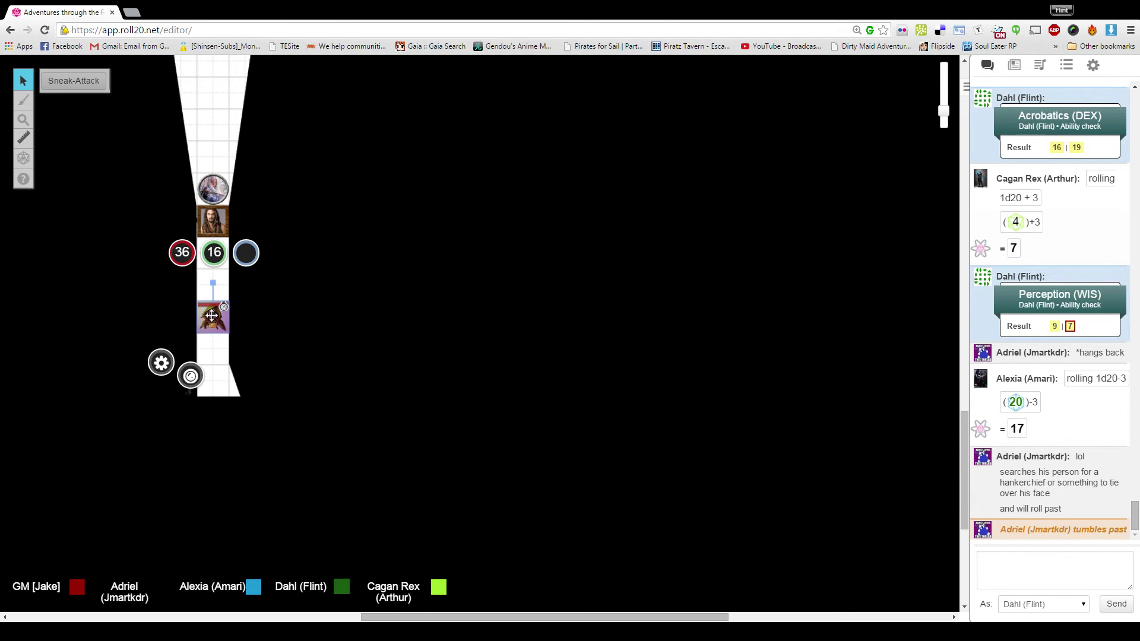
scroll(274, 295, "up", 3)
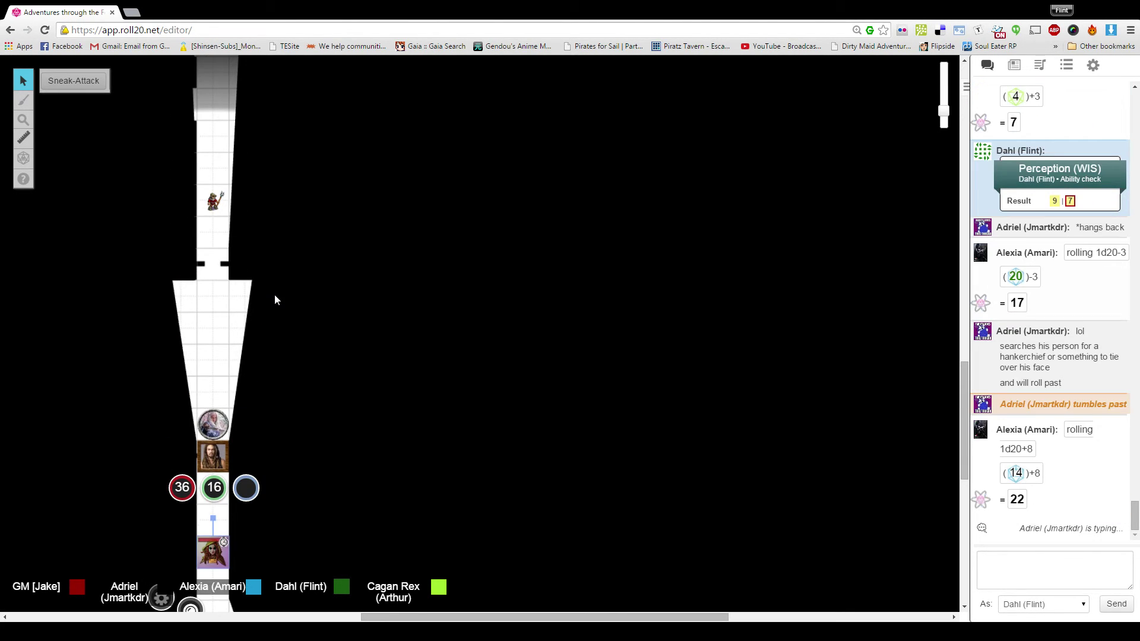
scroll(275, 299, "down", 4)
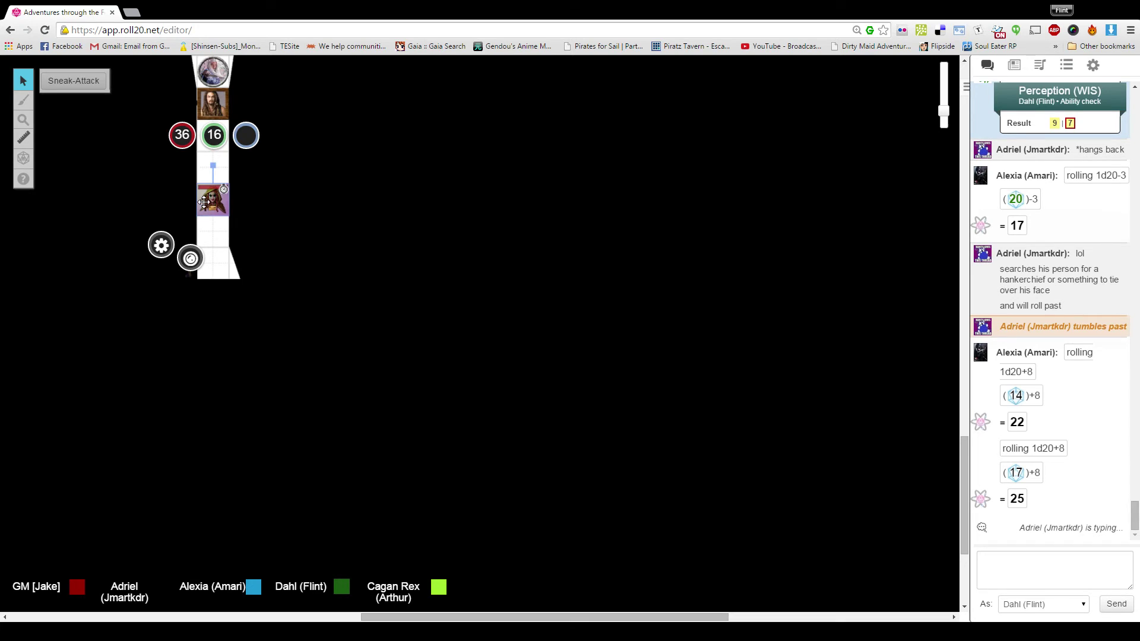
left_click_drag(205, 201, 206, 251)
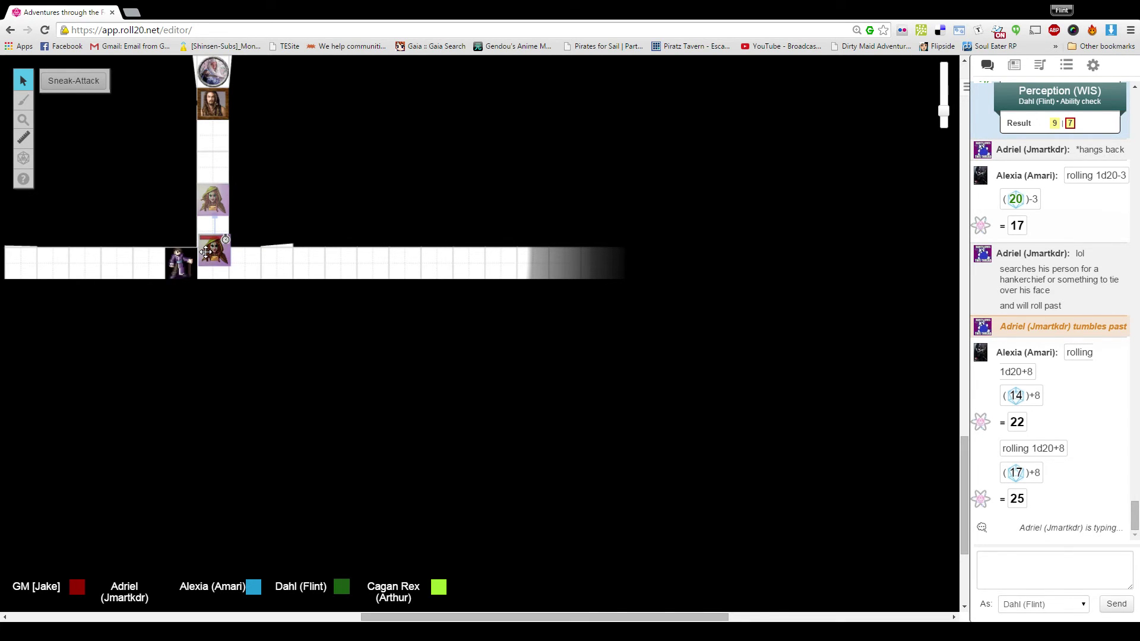
Select the bearded character's token up in the north passage
left_click(213, 104)
scroll(278, 219, "up", 4)
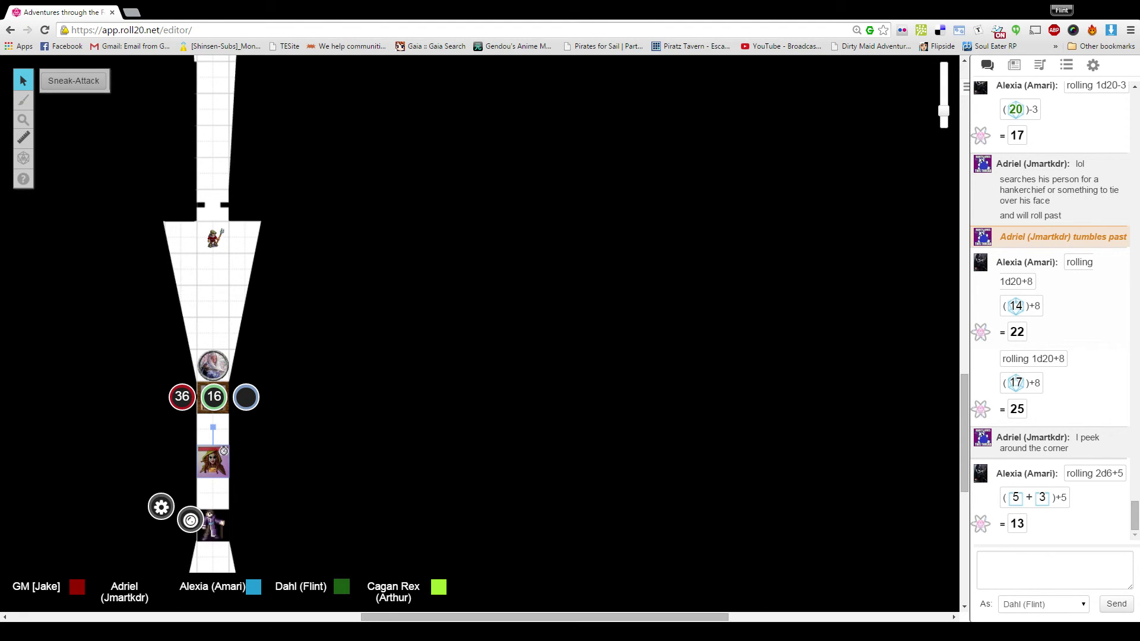
Show the Turn Order tracker and roll Dahl's initiative from his character sheet
left_click(23, 119)
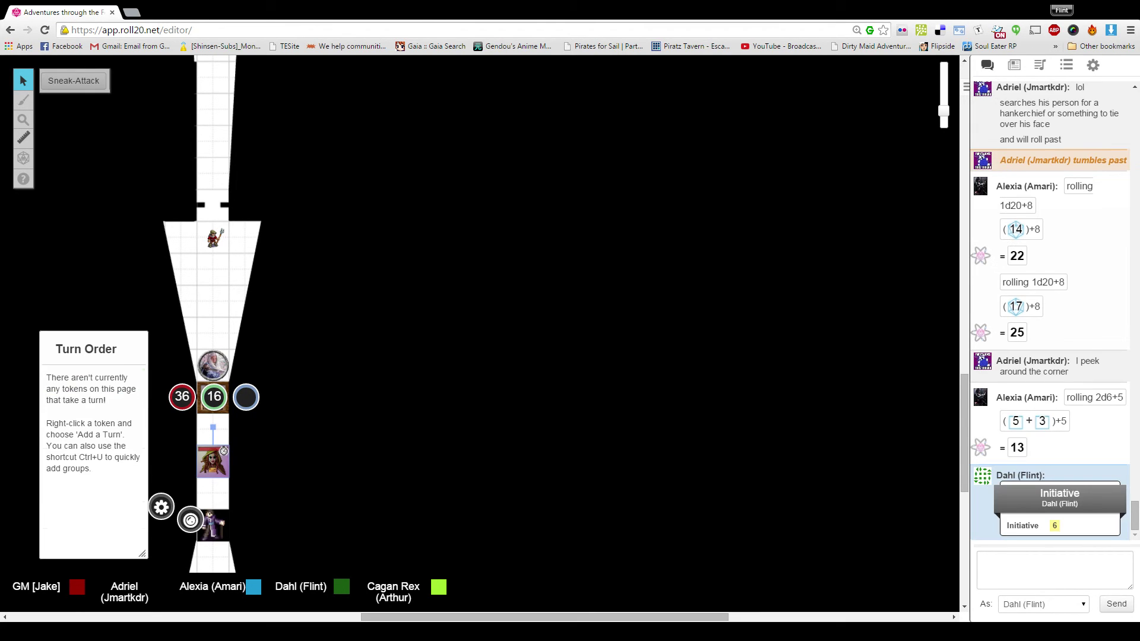
left_click(1028, 556)
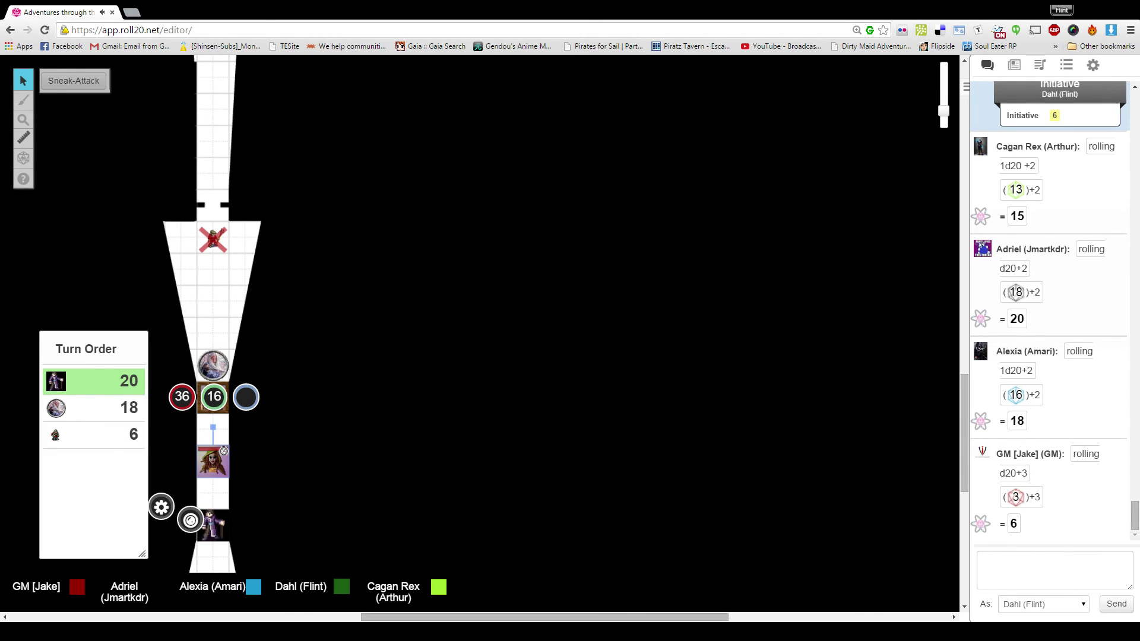
Focus the chat box to start adding Cagan (15) and Dahl (6)
left_click(1039, 563)
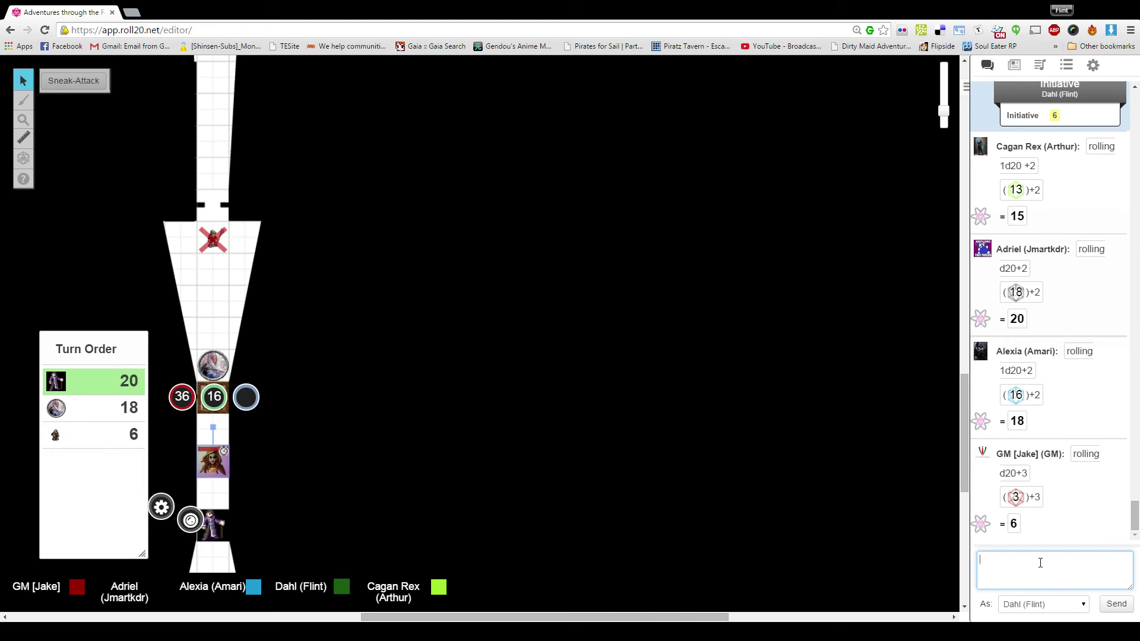